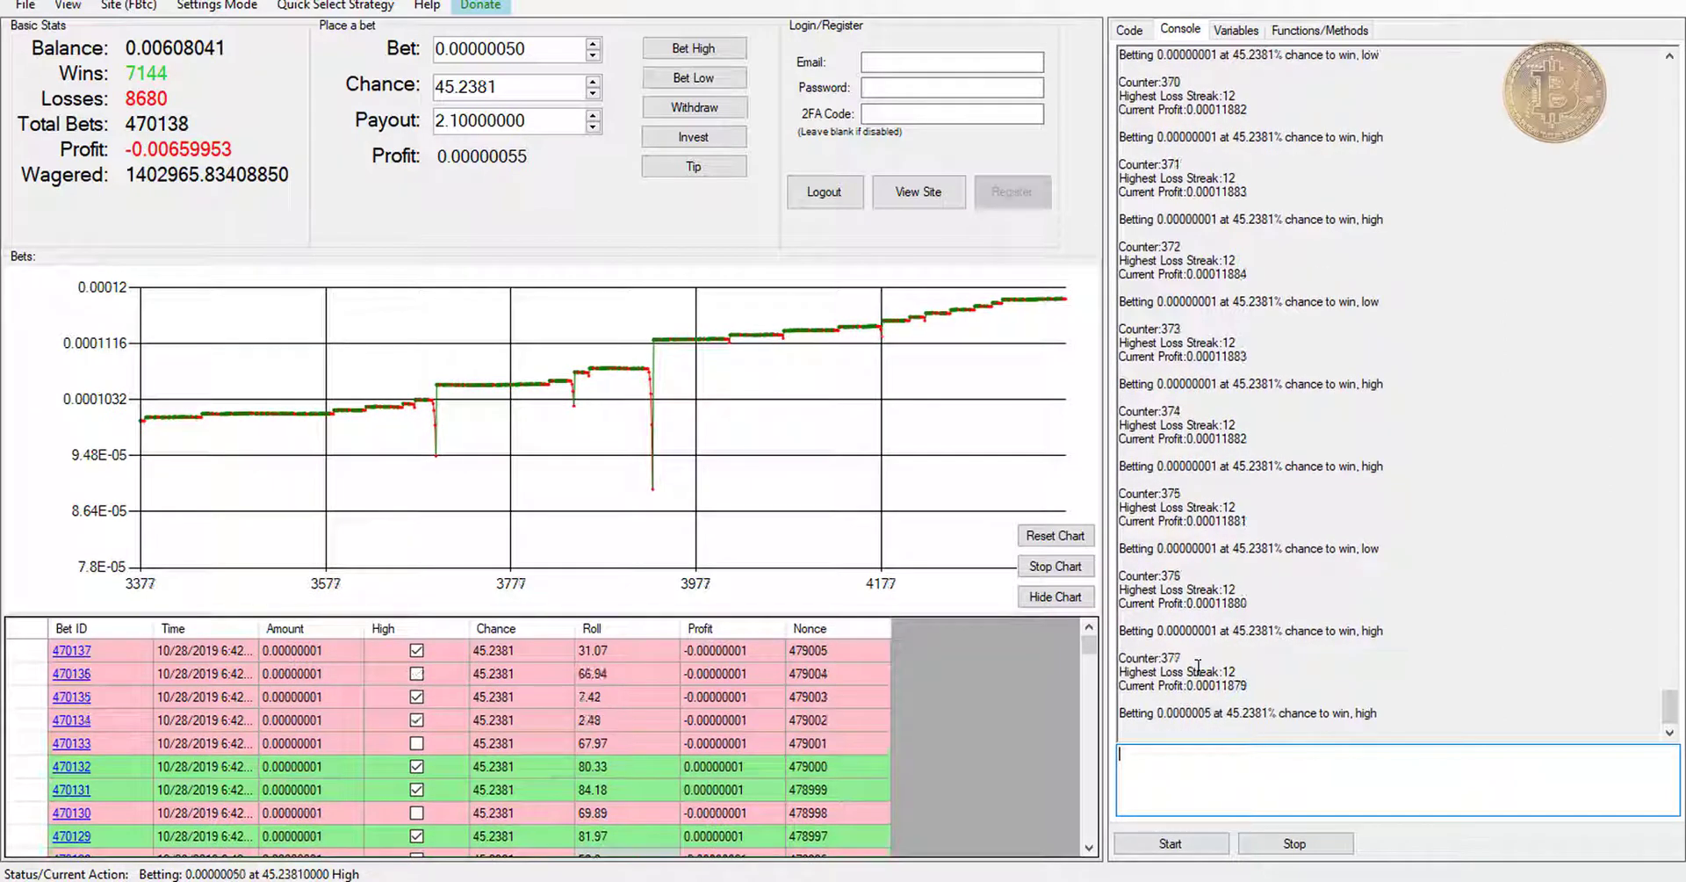
- Watch the running script, selecting the loss-streak and profit log lines, until profit nears 0.00020179
drag(1242, 685, 1303, 657)
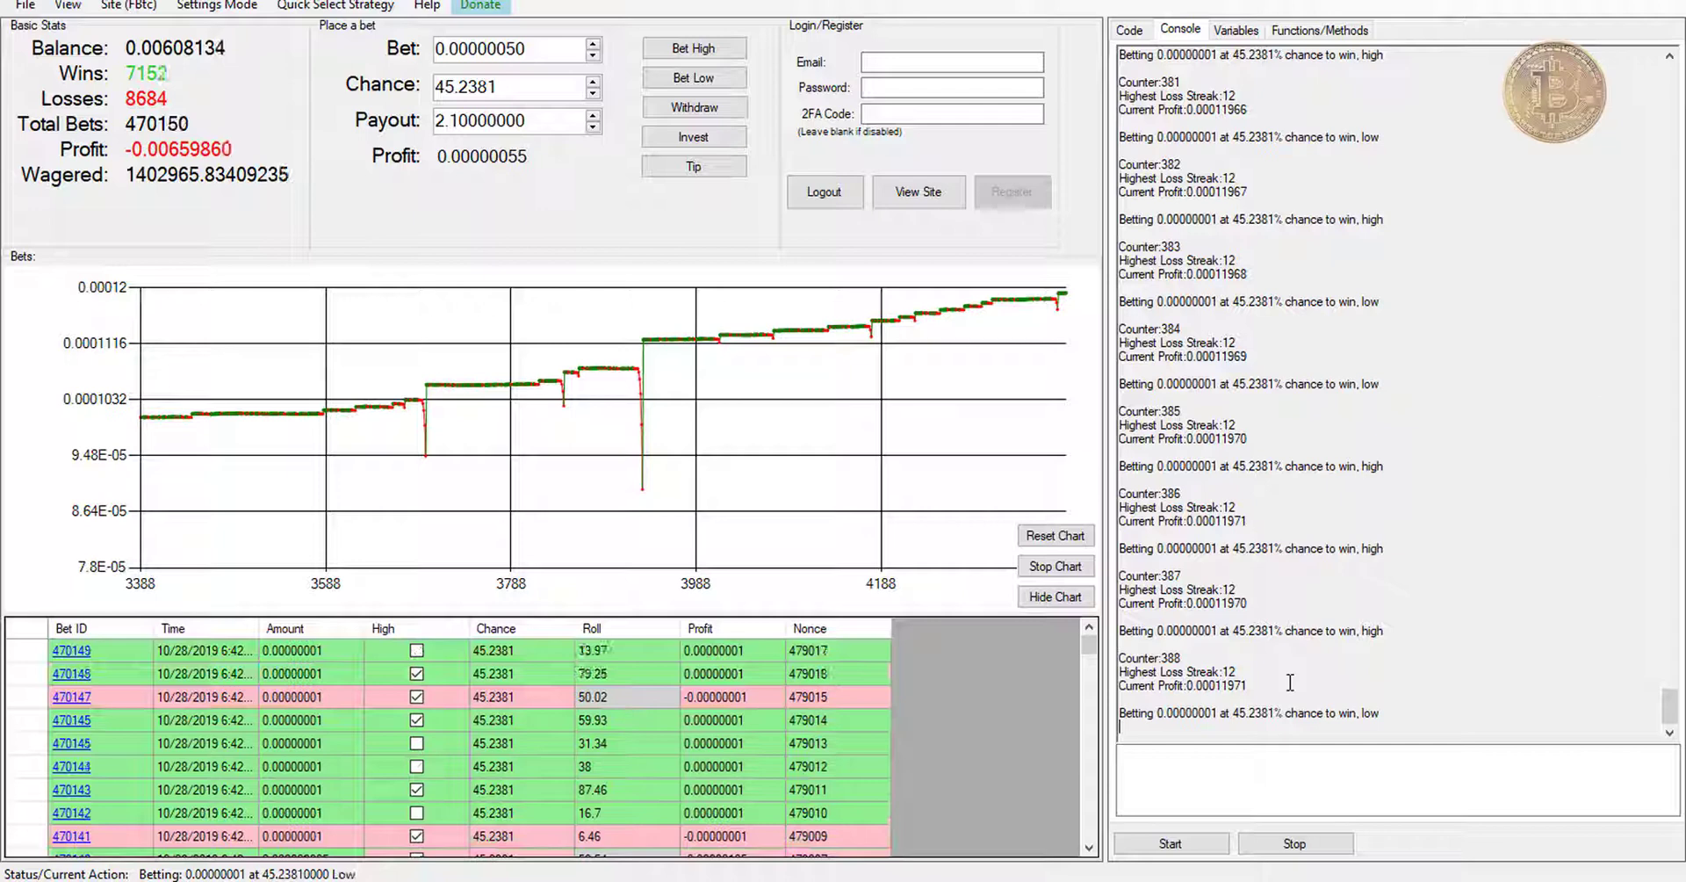
click(1133, 760)
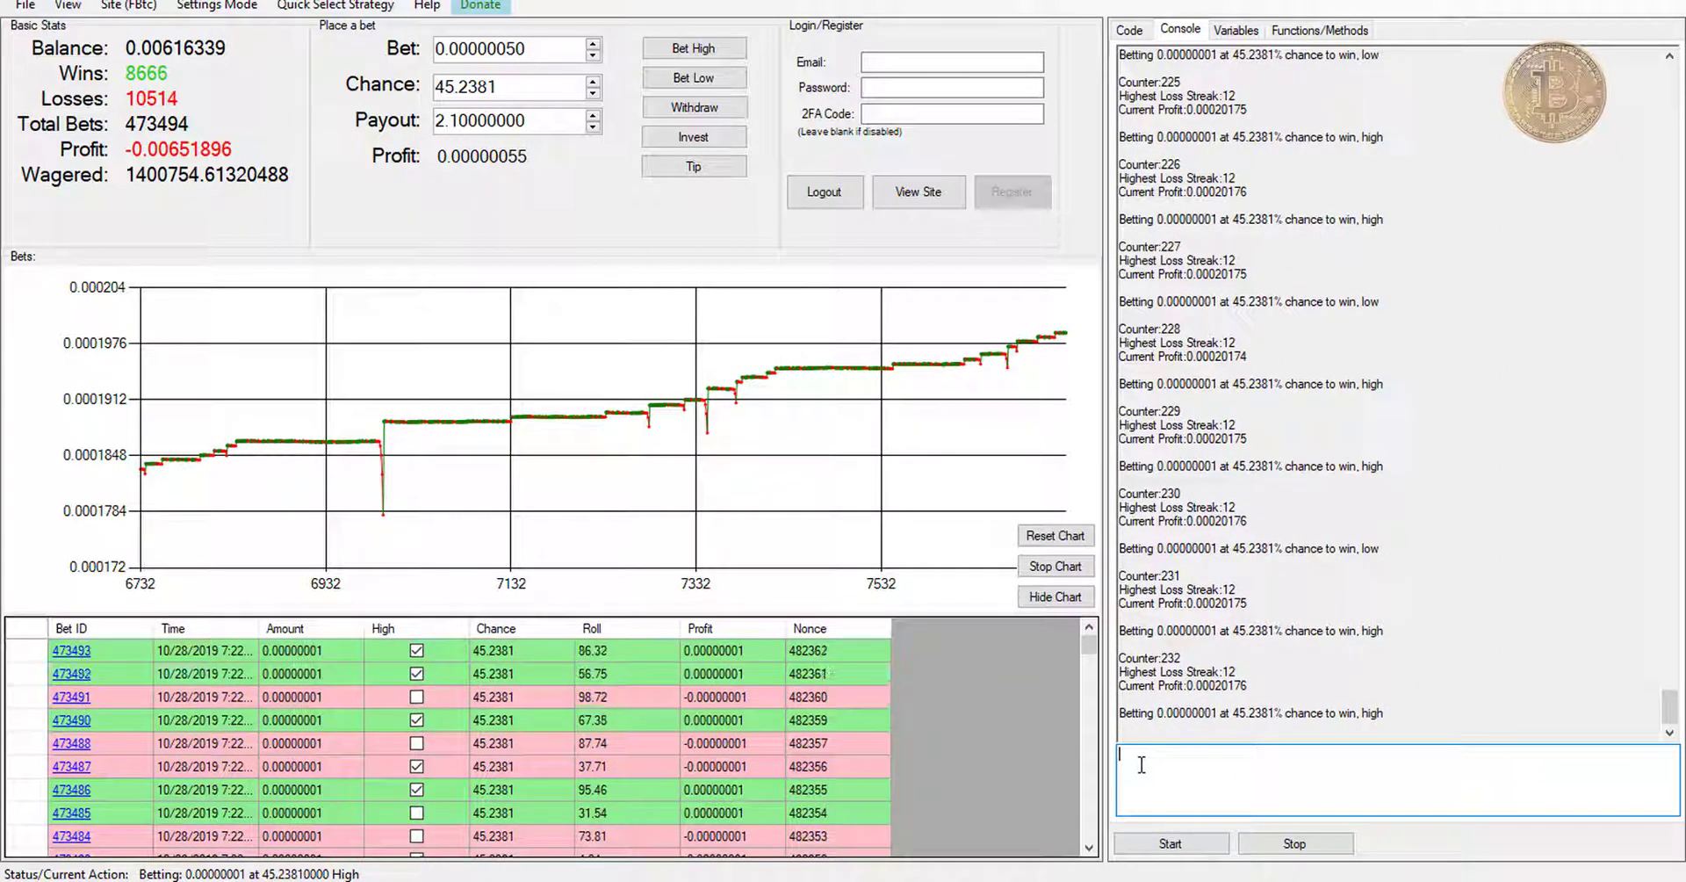
- Stop the script after round 238 and highlight the final 0.00020180 Current Profit log line
click(1291, 844)
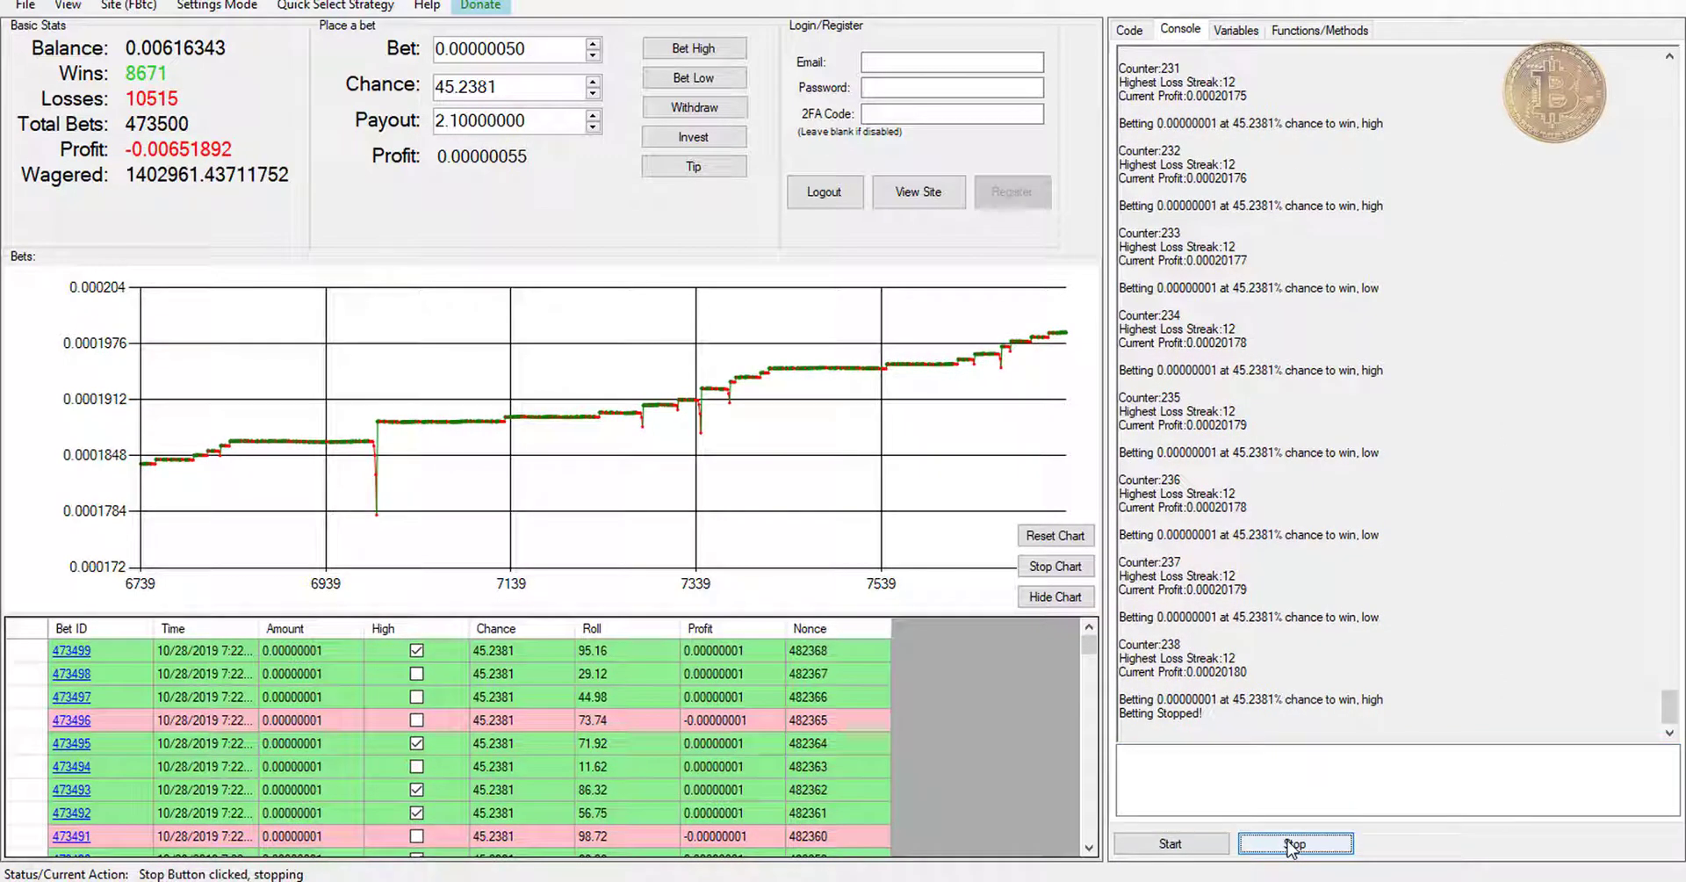
click(1236, 673)
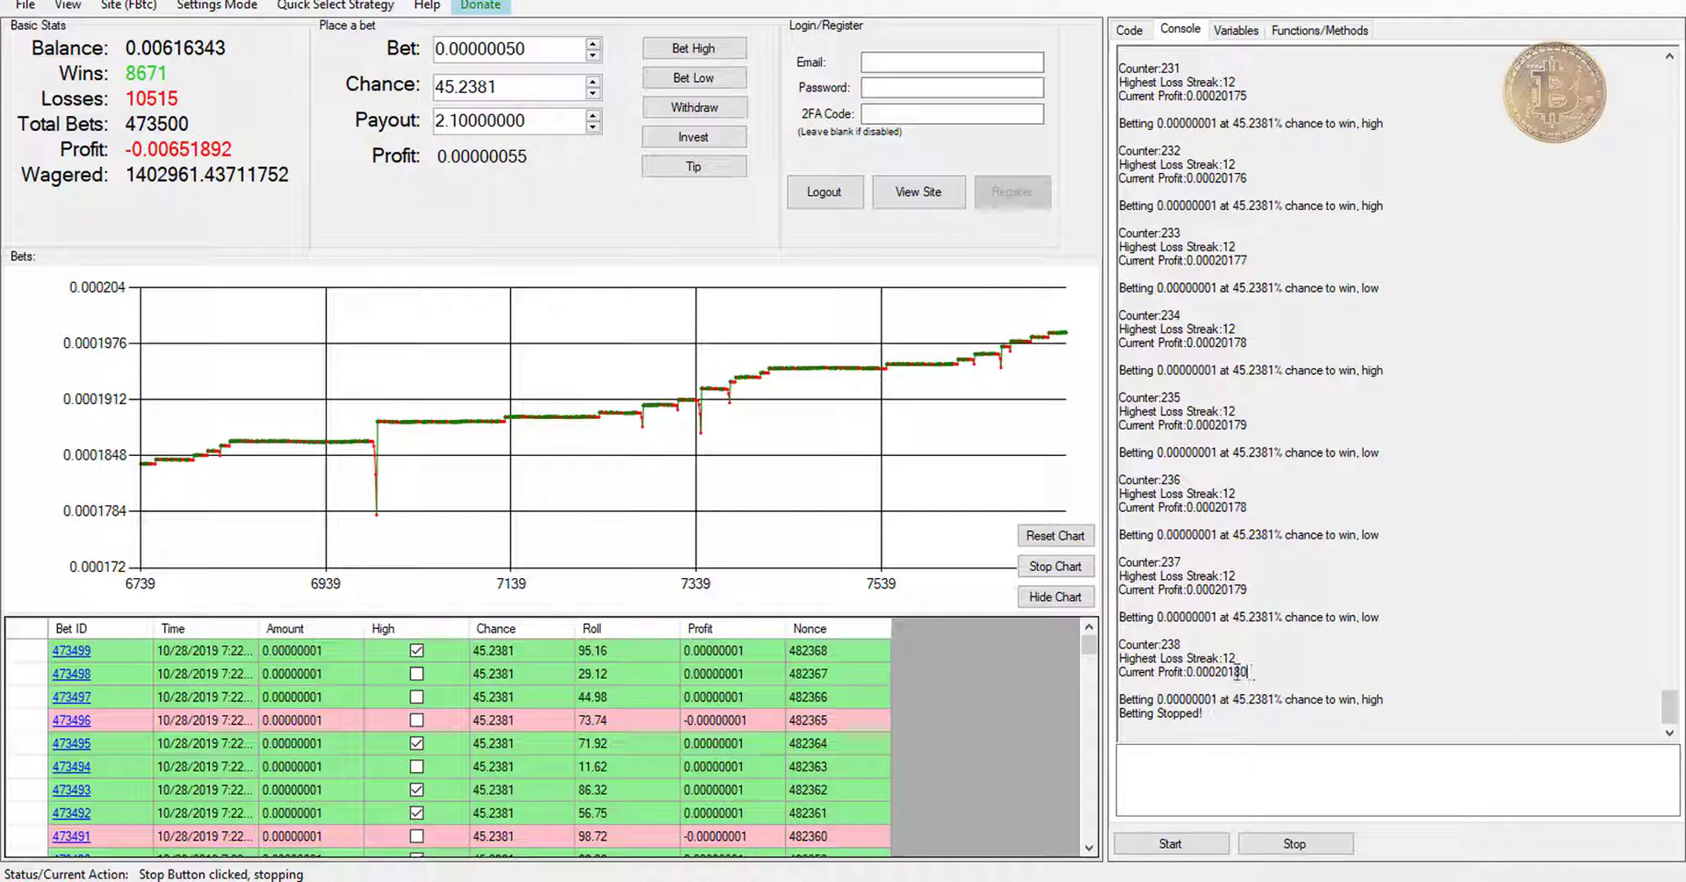
drag(1246, 673, 1119, 673)
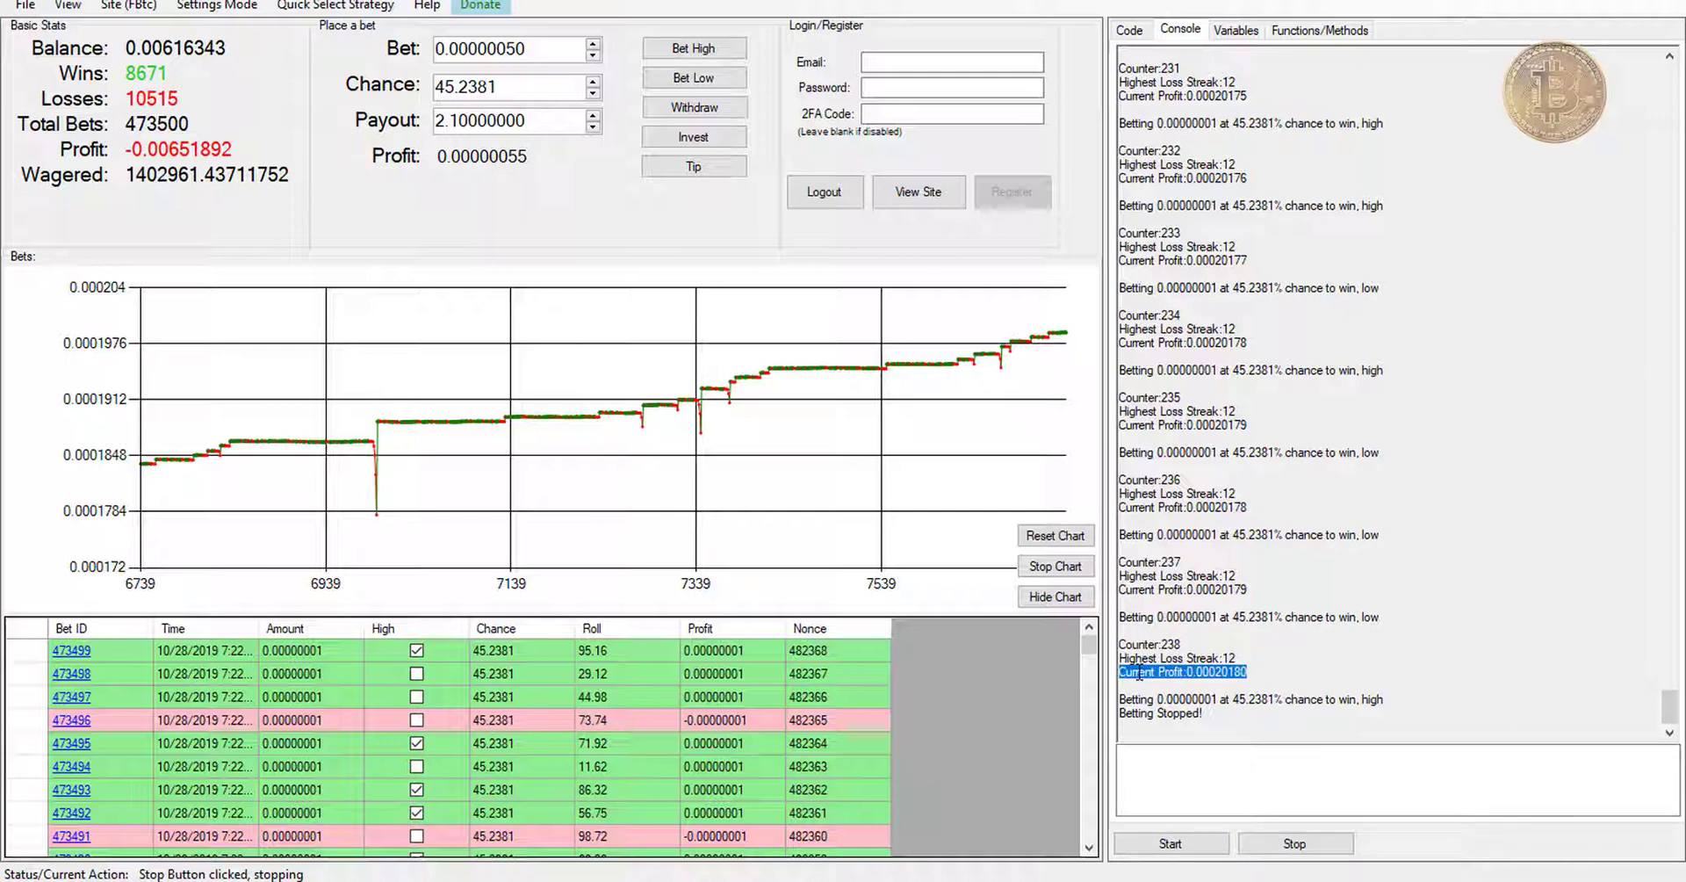
click(1257, 672)
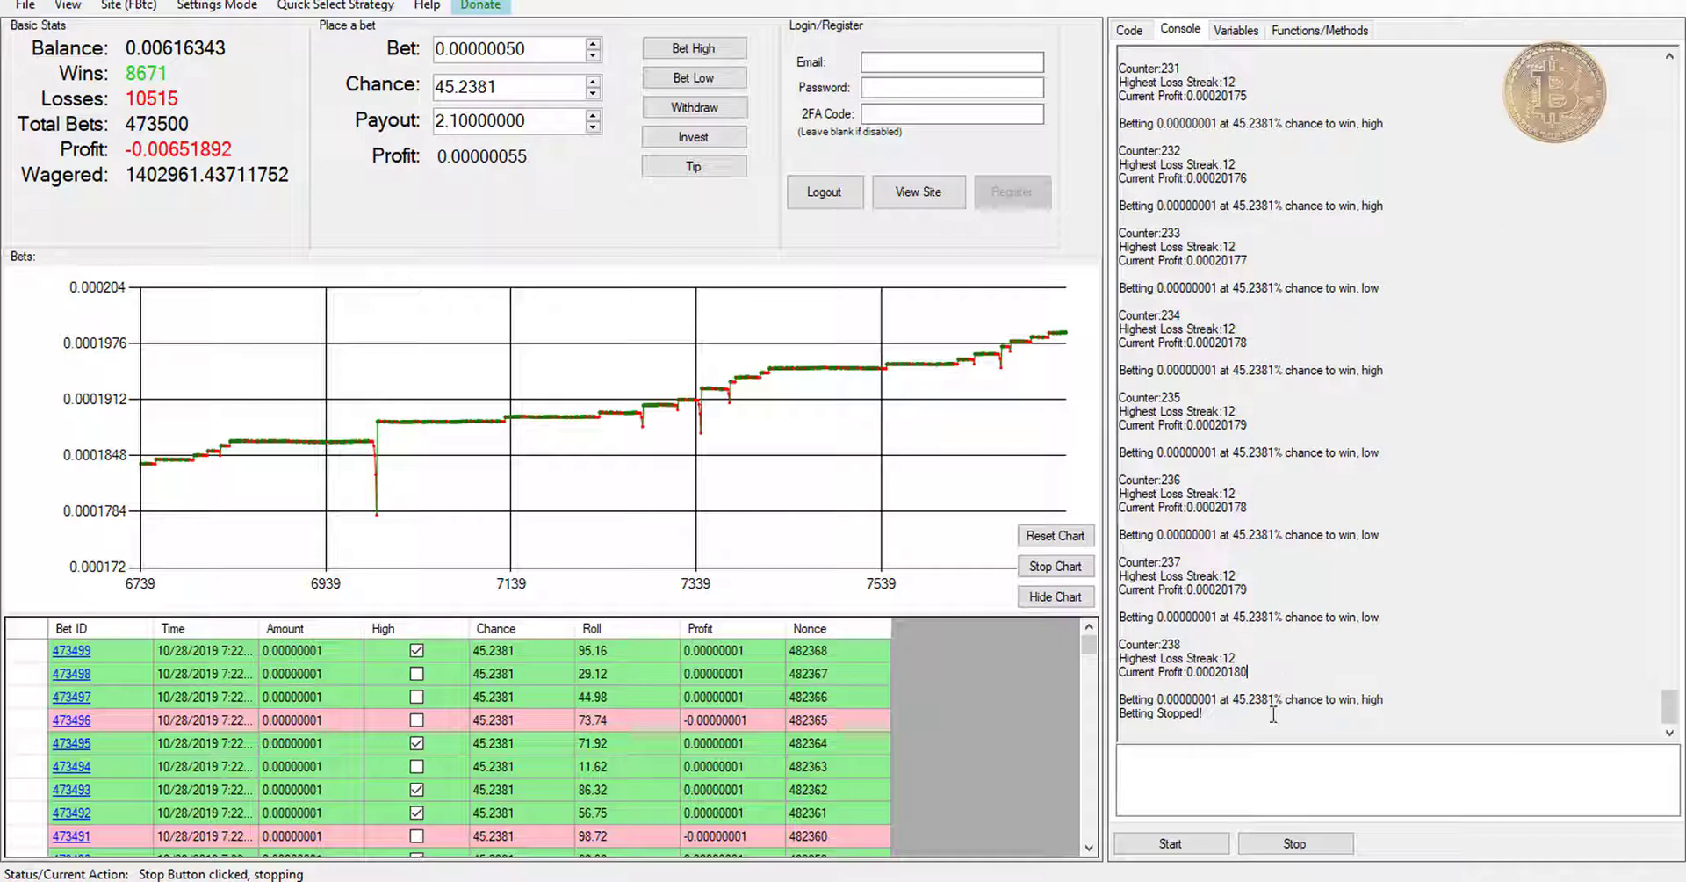
- Focus the console command input while the script stays stopped at 0.00020180 profit
click(1233, 777)
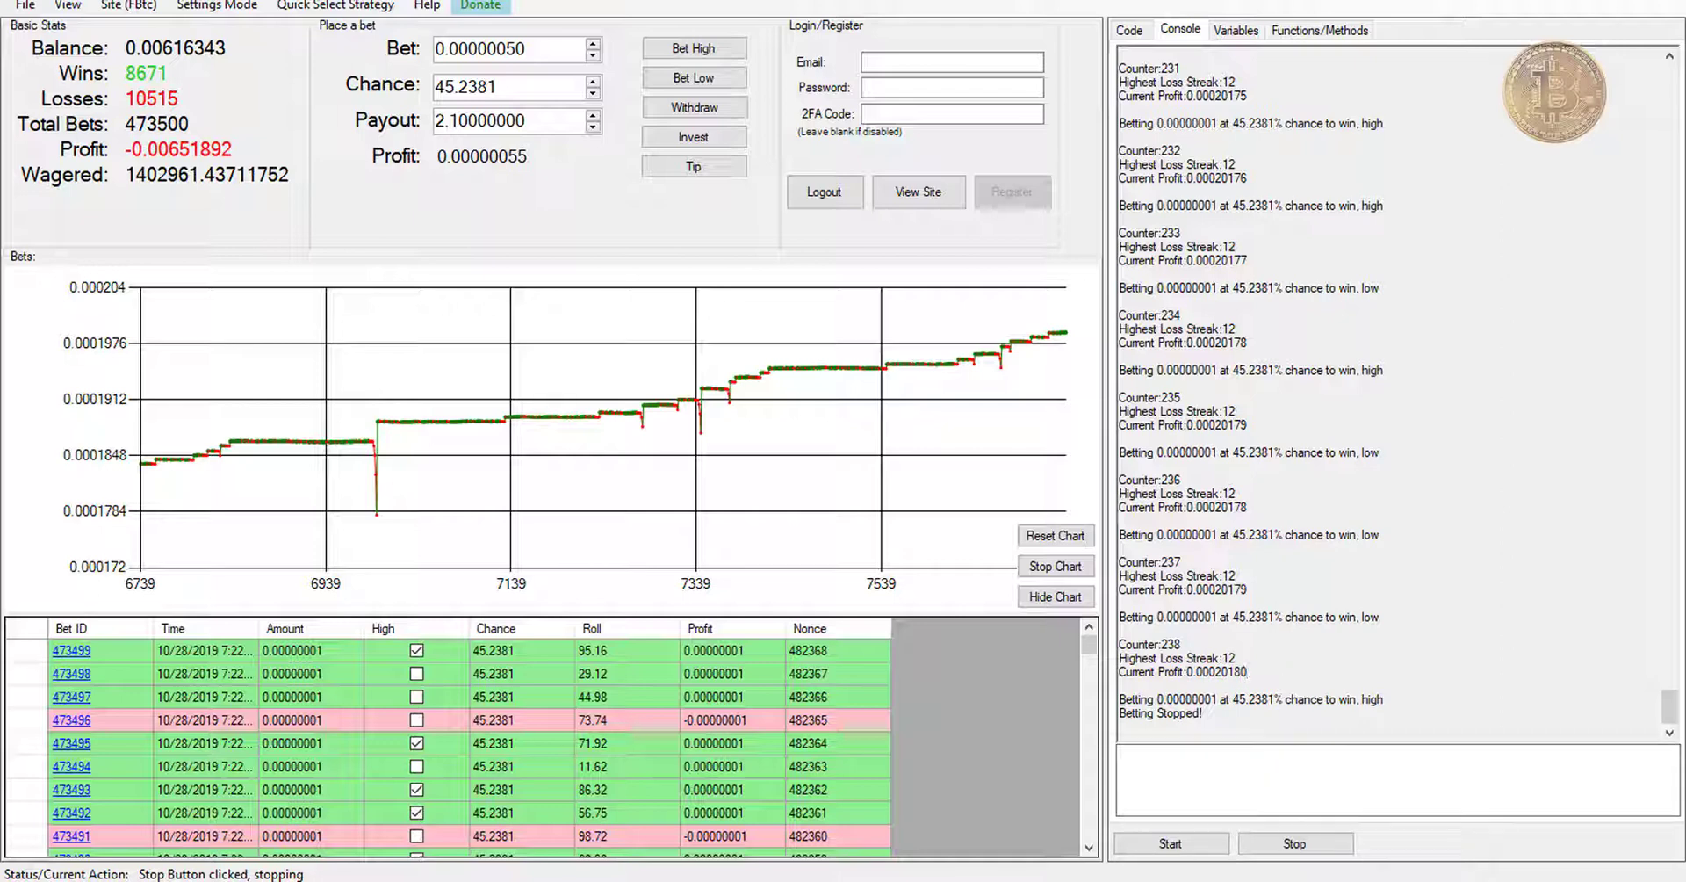